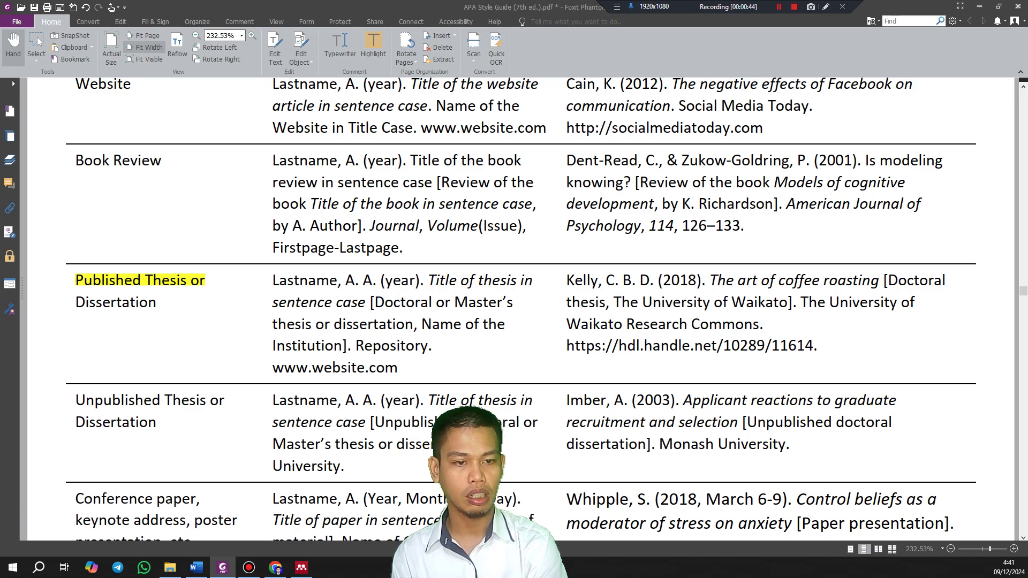
- Review the published thesis or dissertation reference format in the APA guide, and switch to Mendeley Desktop
left_click_drag(454, 303, 513, 303)
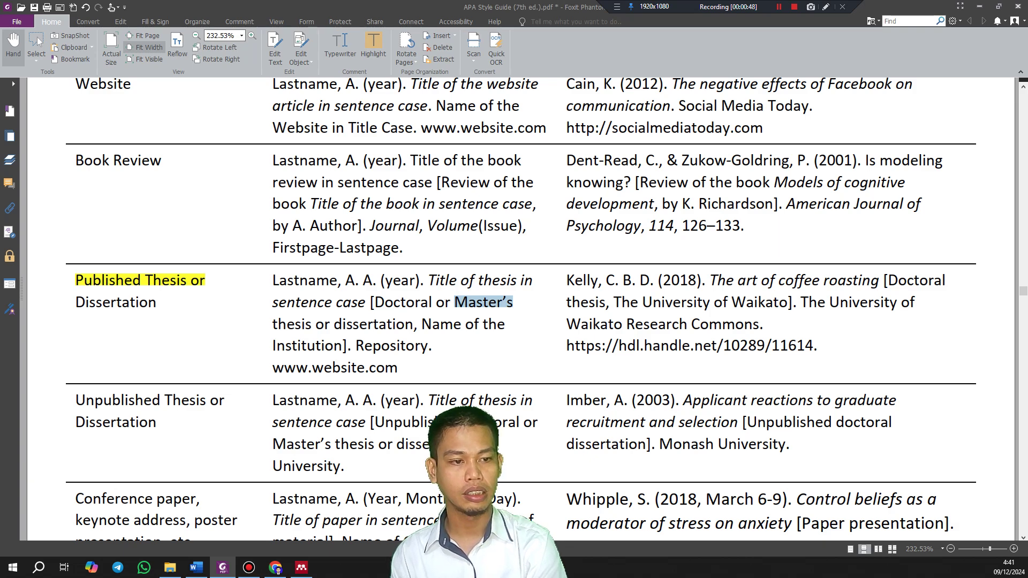
left_click(484, 304)
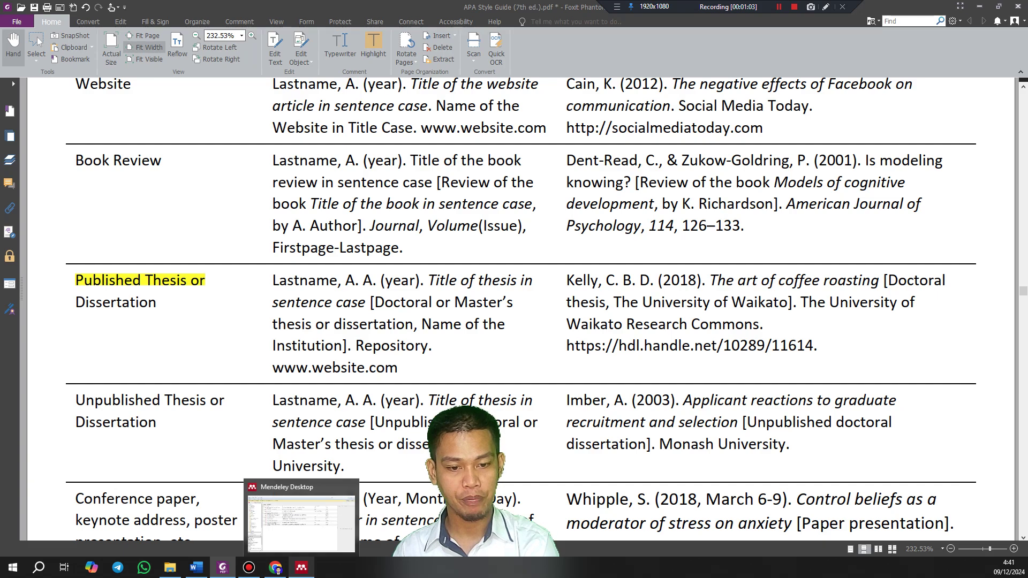
left_click(302, 567)
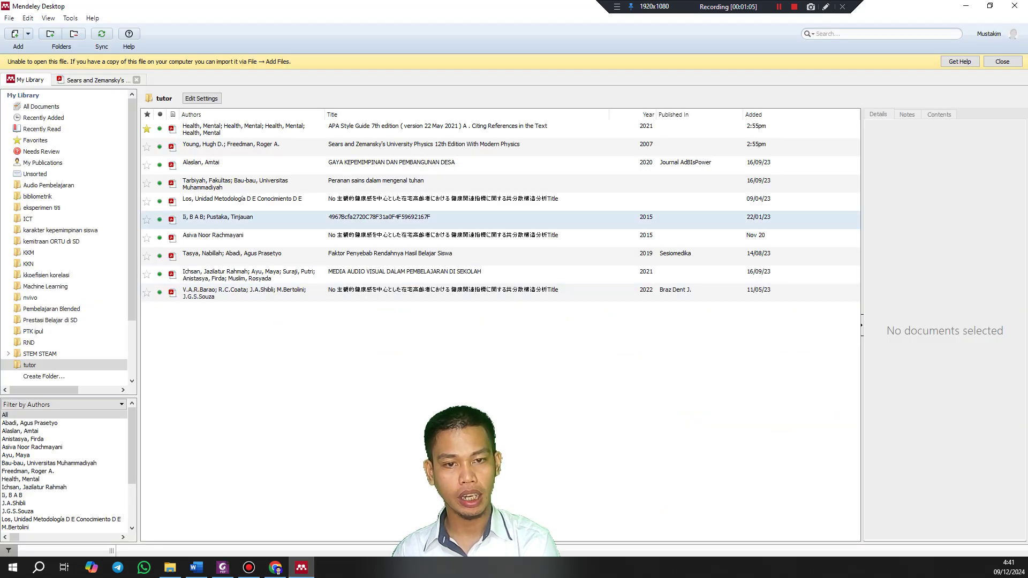
- Check the PDFs of the statute entry and the 2015 journal article entry in the tutor folder for a thesis
left_click(397, 293)
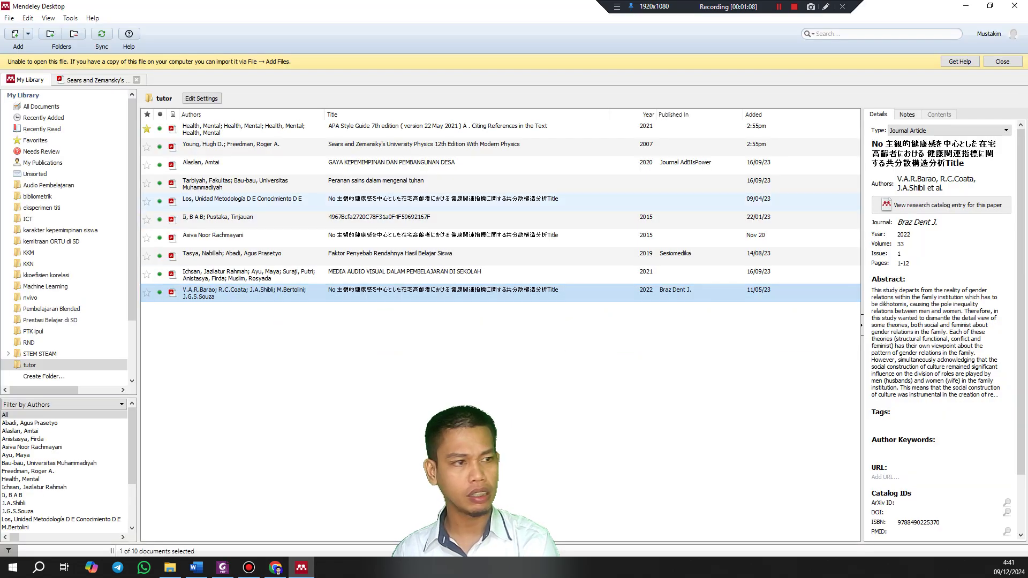
left_click(396, 202)
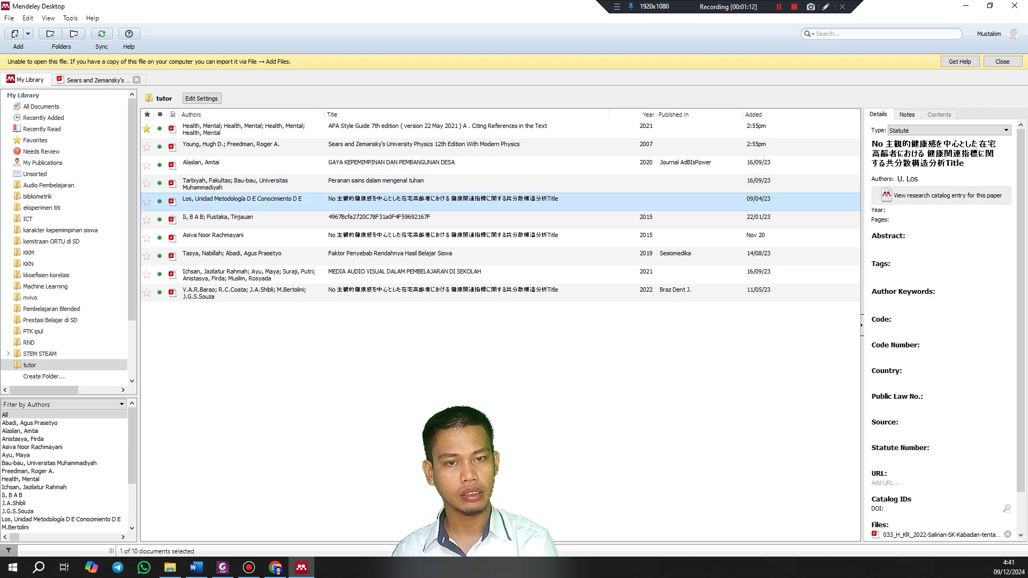
double_click(396, 201)
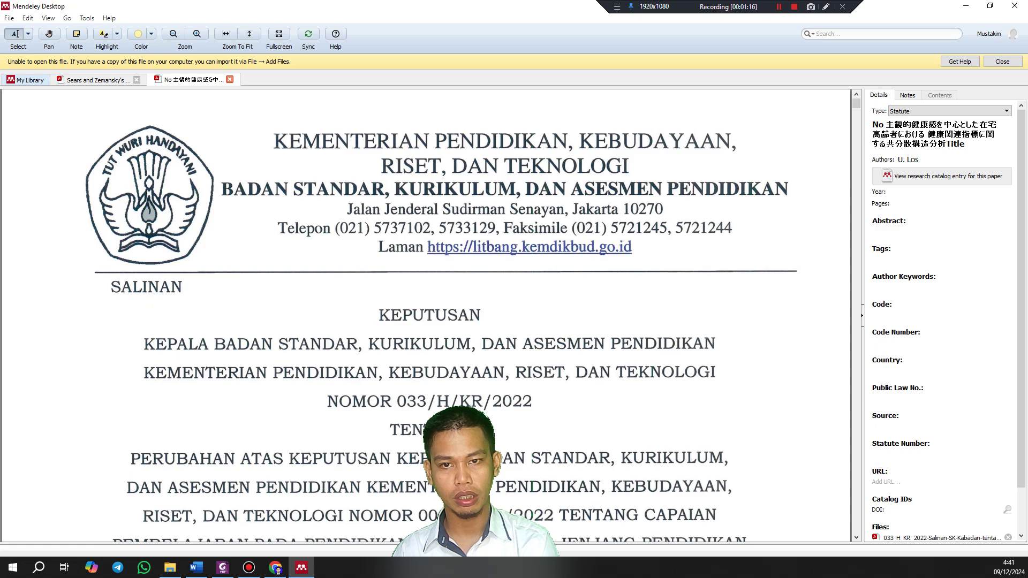
left_click(25, 80)
left_click(396, 237)
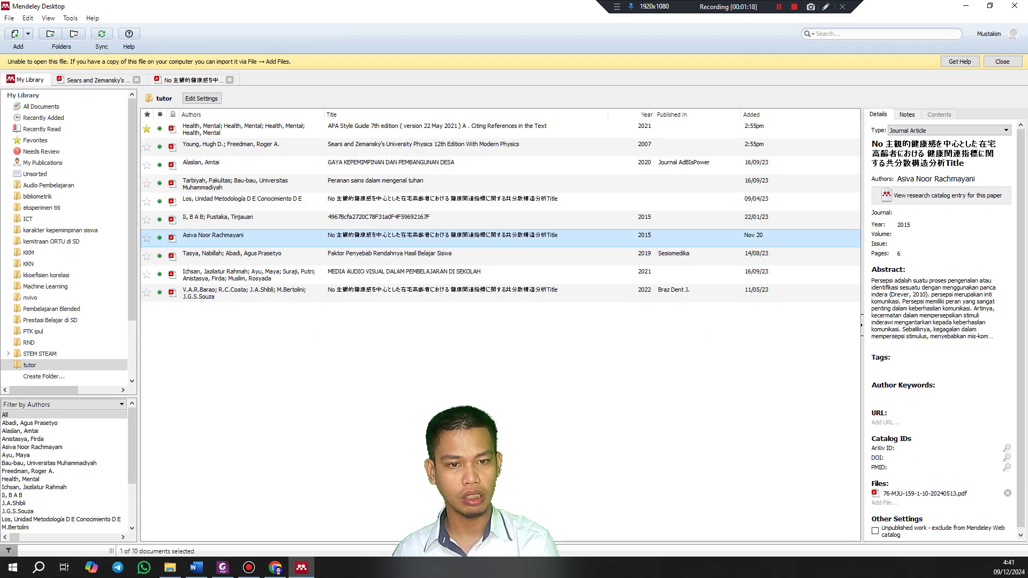
double_click(374, 236)
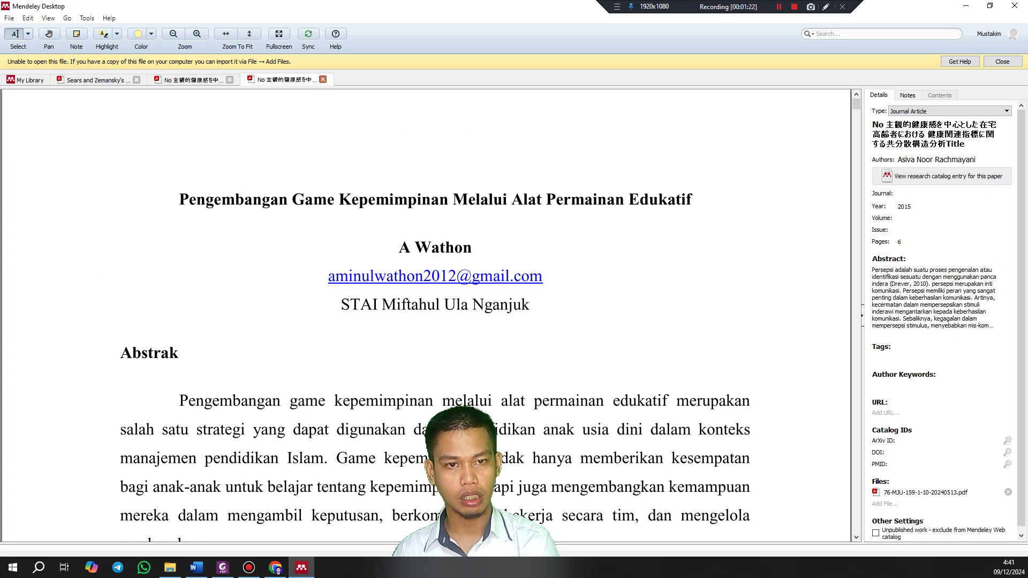
left_click(322, 79)
left_click(25, 80)
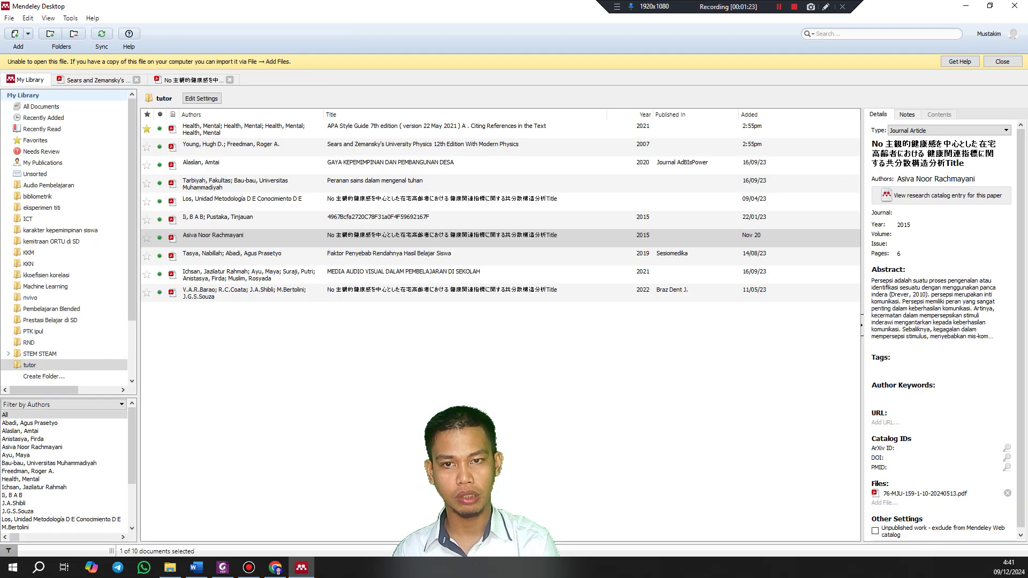
- Open the PDF of the 2022 Braz Dent J. entry in the tutor folder and check the title on its cover page
left_click(375, 293)
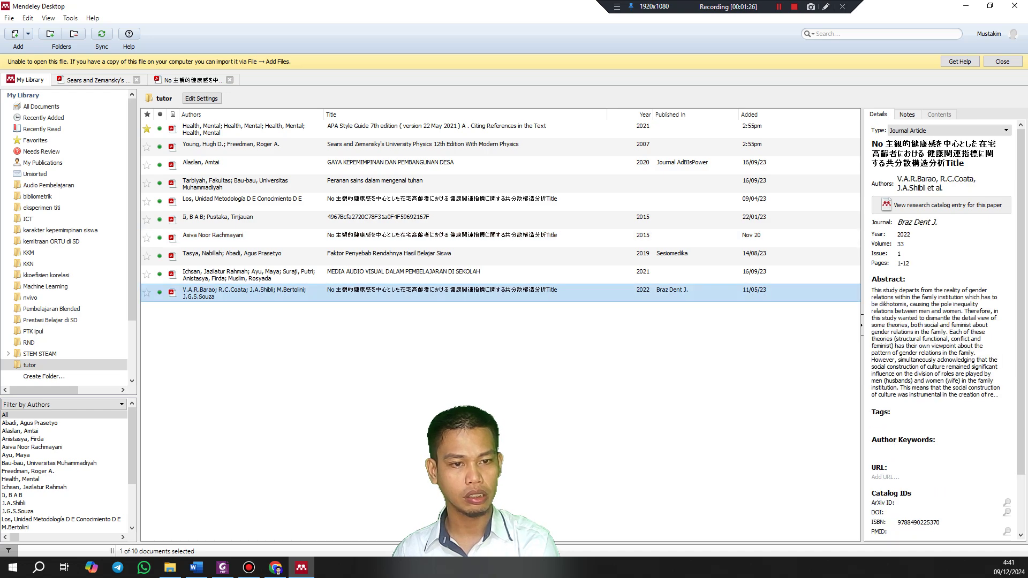
double_click(375, 293)
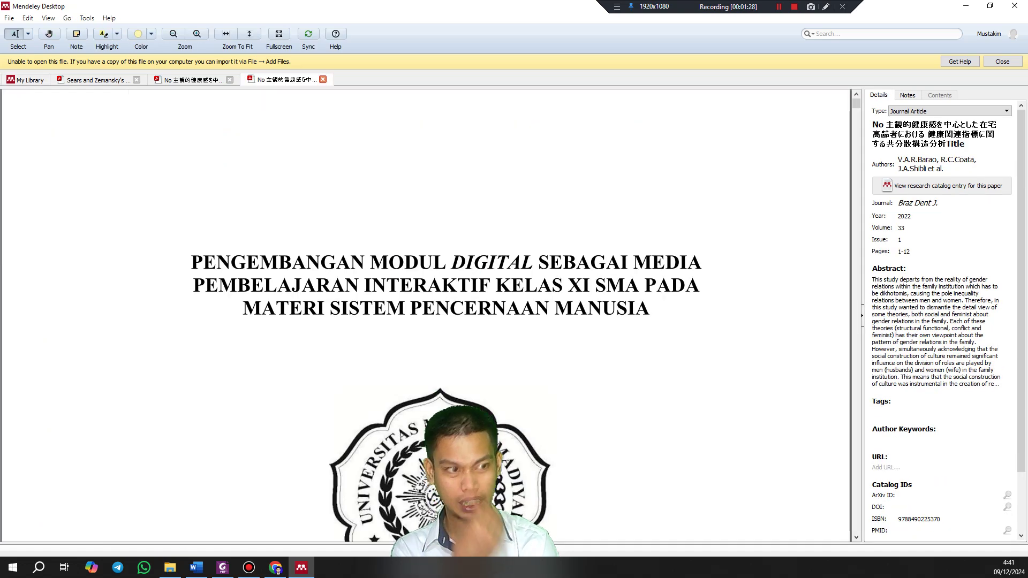
left_click_drag(191, 263, 650, 310)
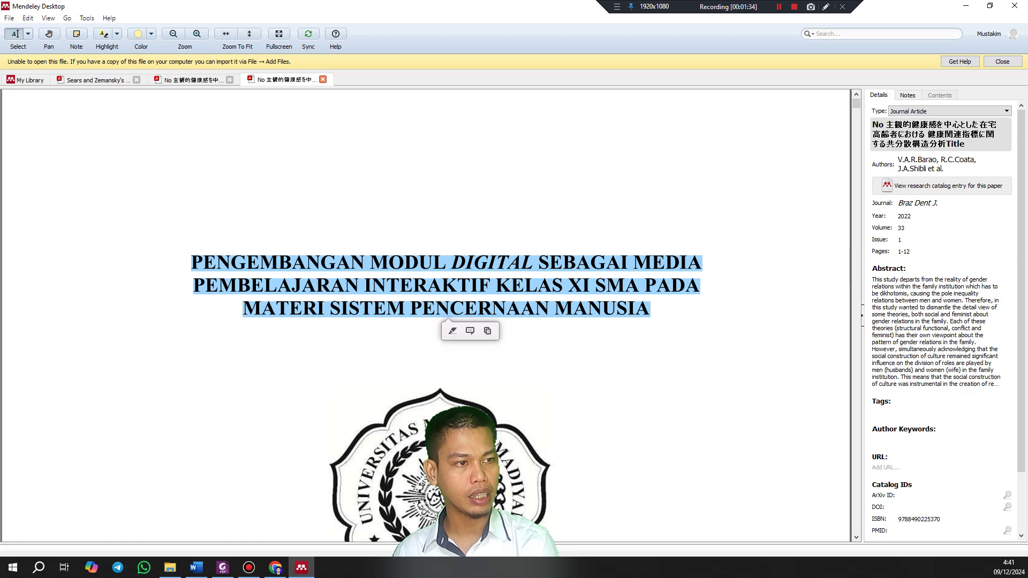
left_click(545, 274)
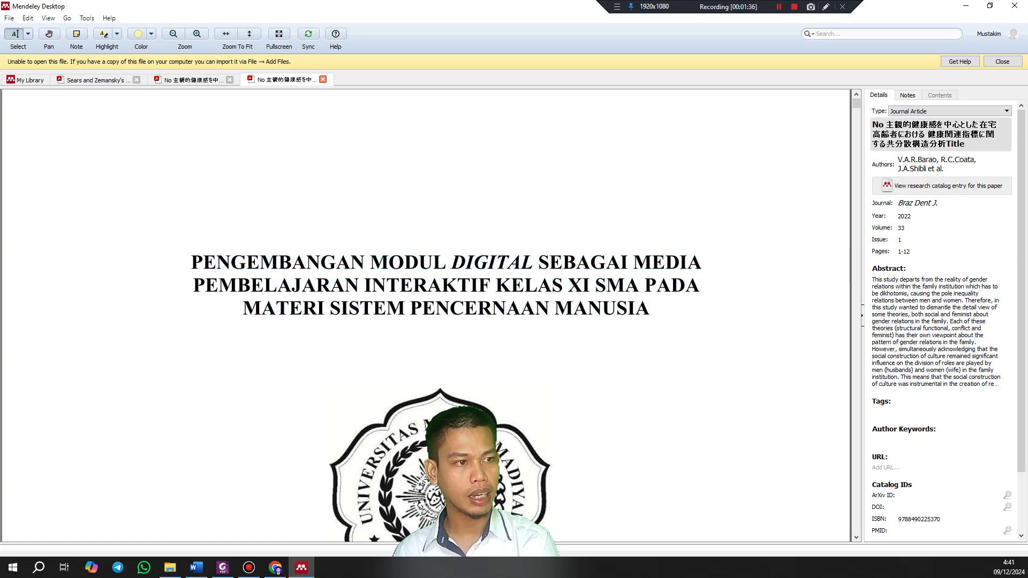
- Set the document type of the open entry to Thesis
left_click(948, 111)
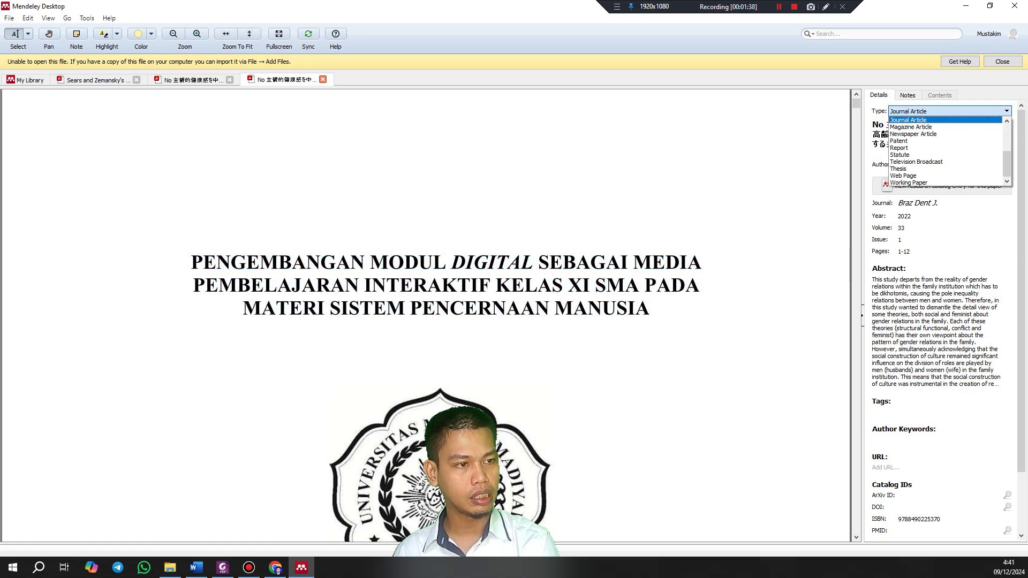
key("Down")
key("Down")
key("Down")
key("Down")
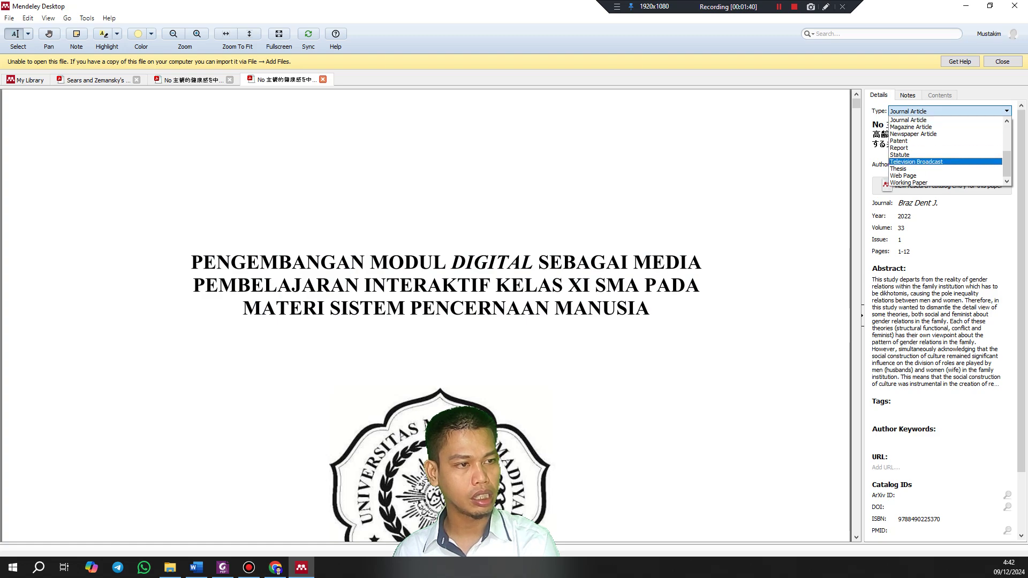
key("Down")
key("Down")
key("Down")
key("Up")
key("Up")
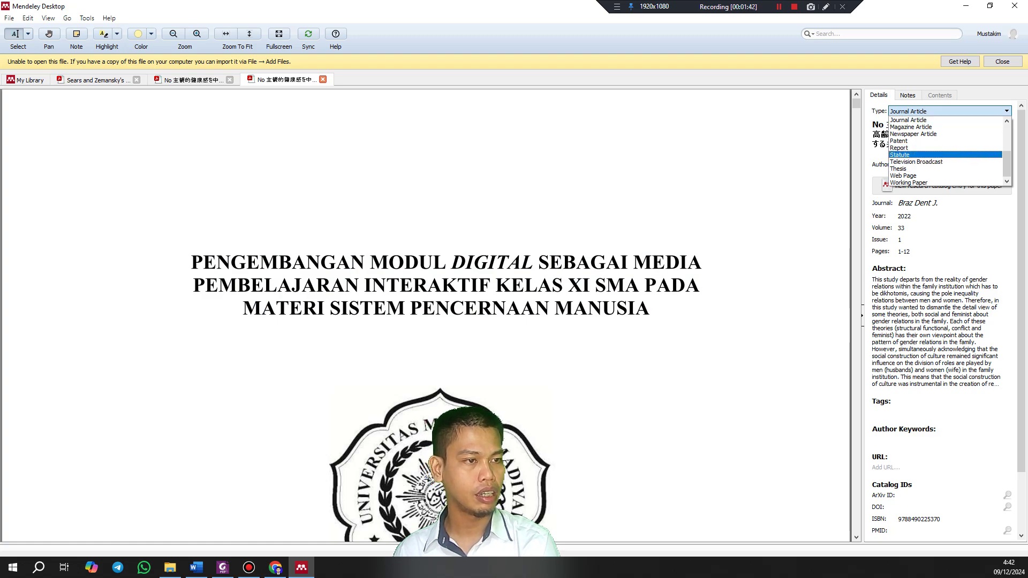
key("Down")
key("Down")
key("Return")
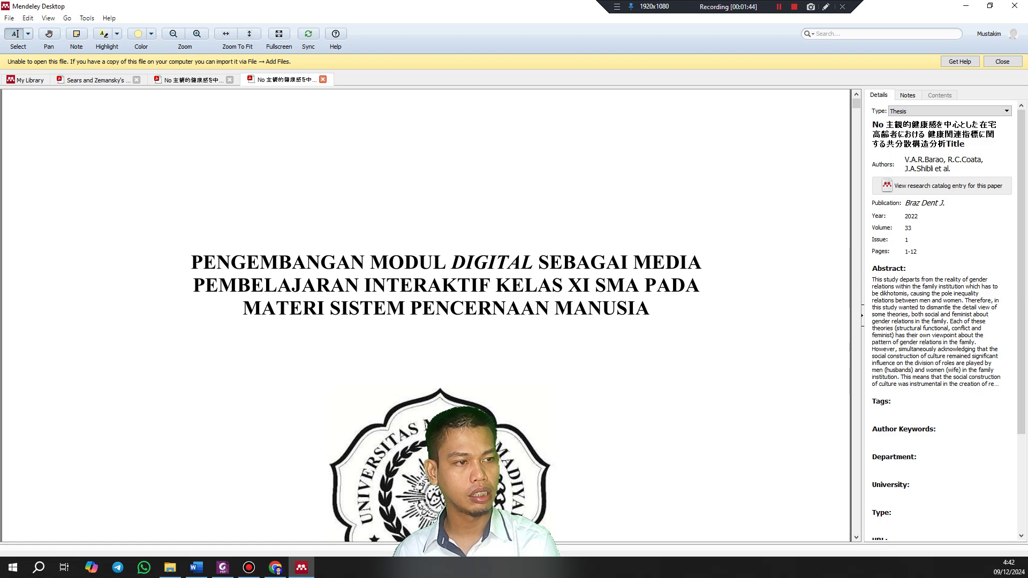
- Copy the thesis title from the PDF cover page and paste it on a new line below the statute text in the Word document
left_click_drag(191, 262, 650, 310)
key("ctrl+c")
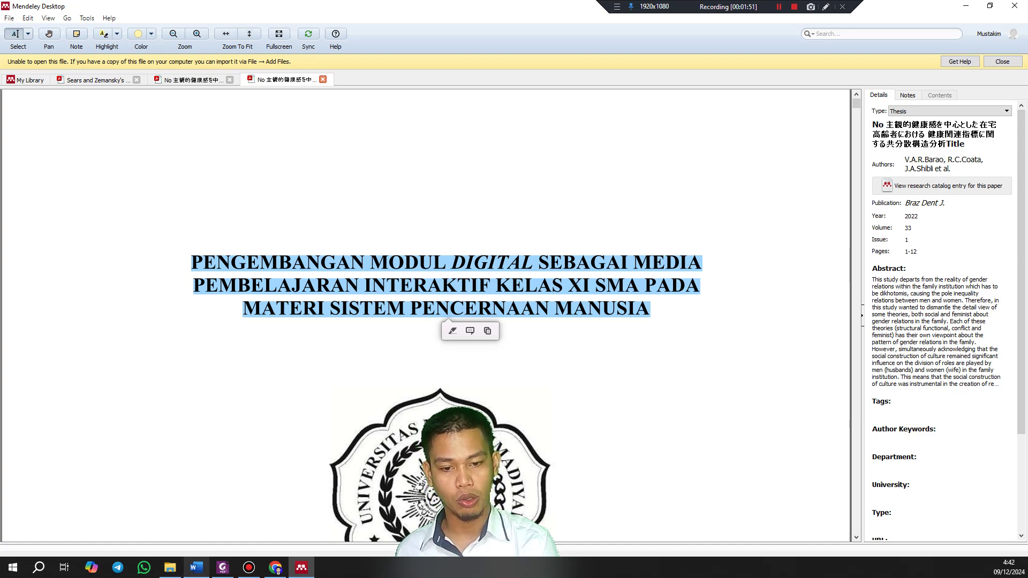
left_click(196, 567)
left_click(357, 253)
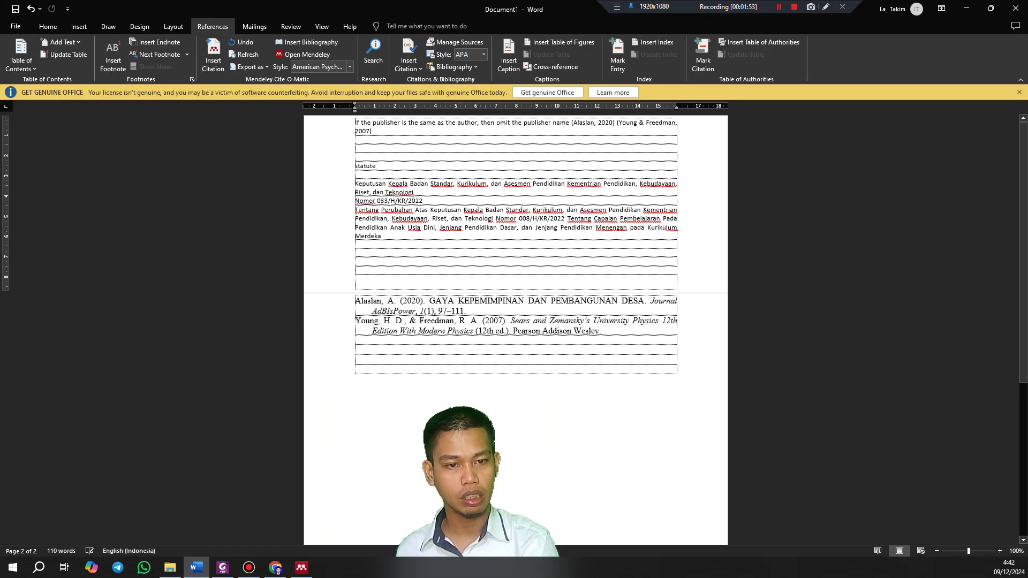
key("Return")
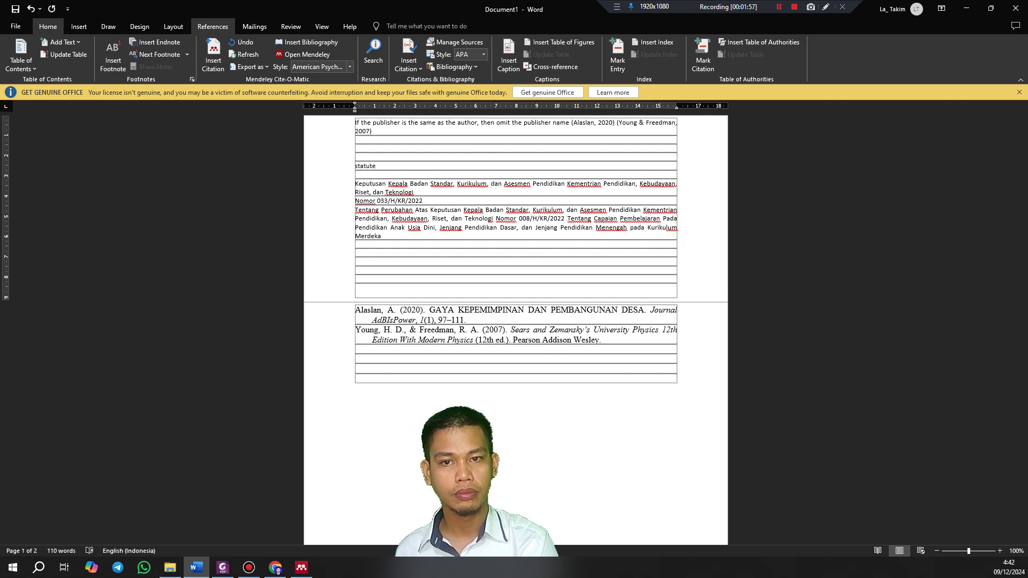
left_click(47, 26)
left_click(15, 66)
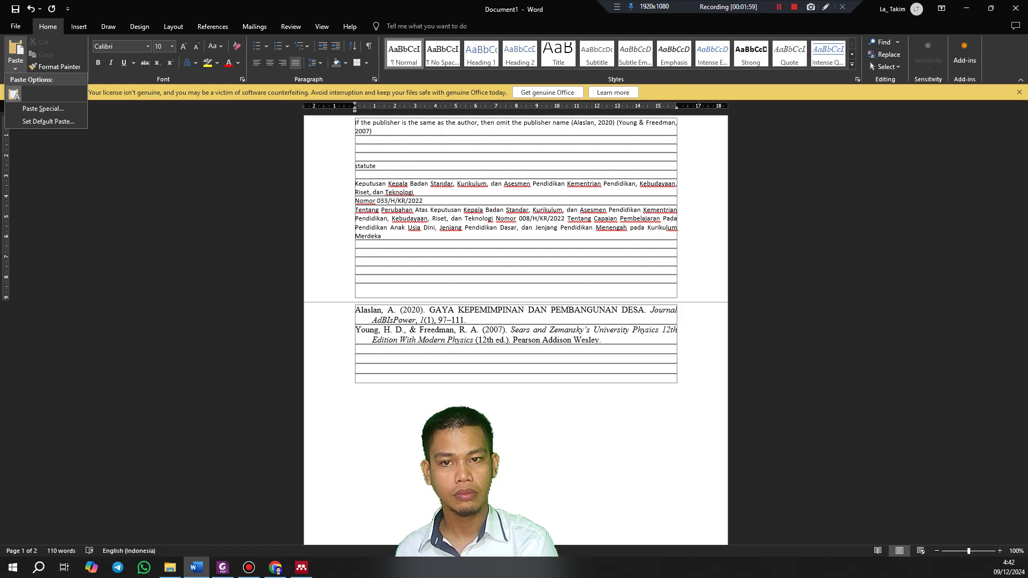
left_click(32, 111)
key("ctrl+v")
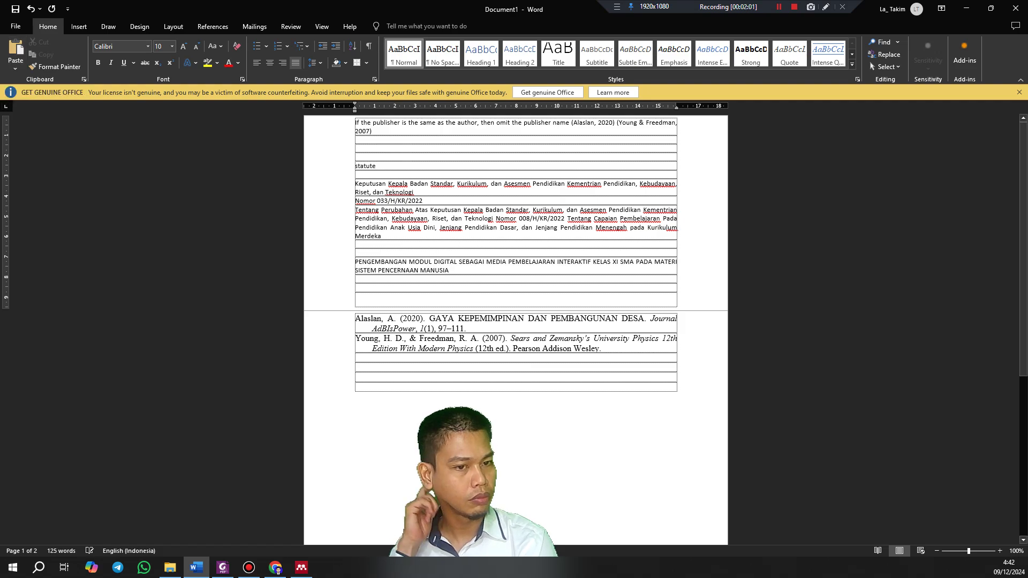
- Change the pasted title's case to capitalize each word, keeping "XI SMA" in uppercase
triple_click(407, 266)
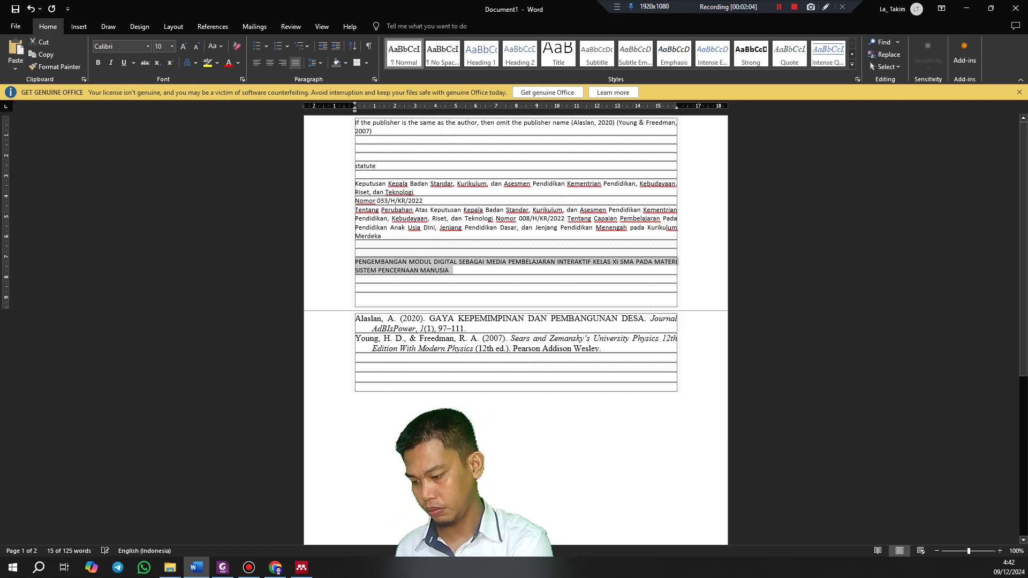
key("shift+F3")
key("shift+F3")
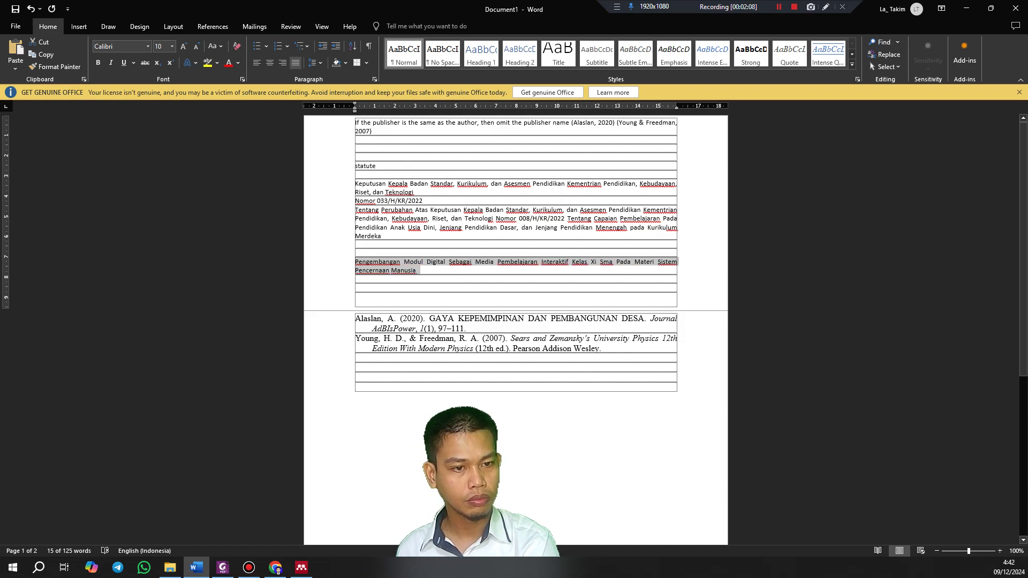
key("Right")
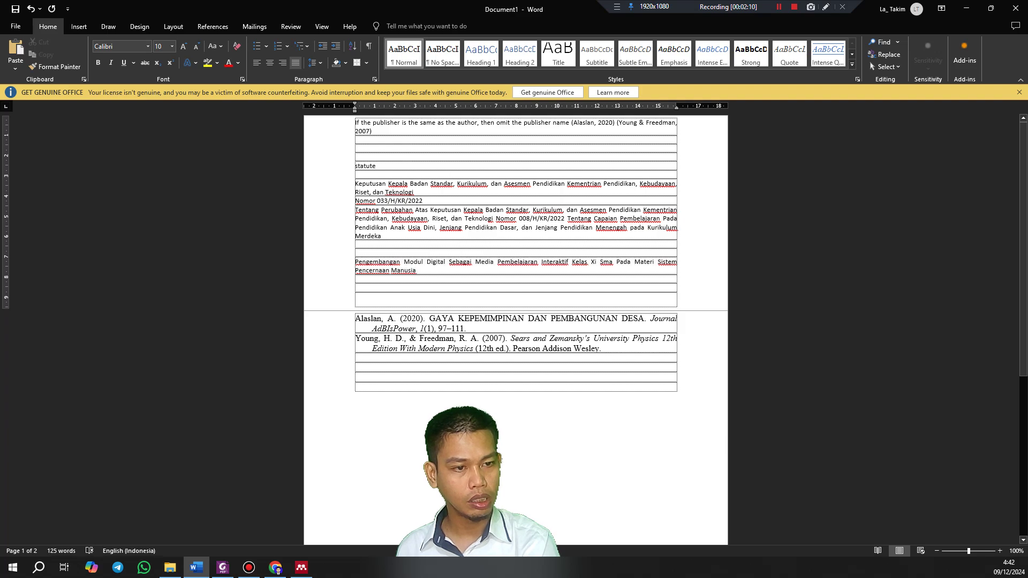
left_click_drag(591, 262, 613, 262)
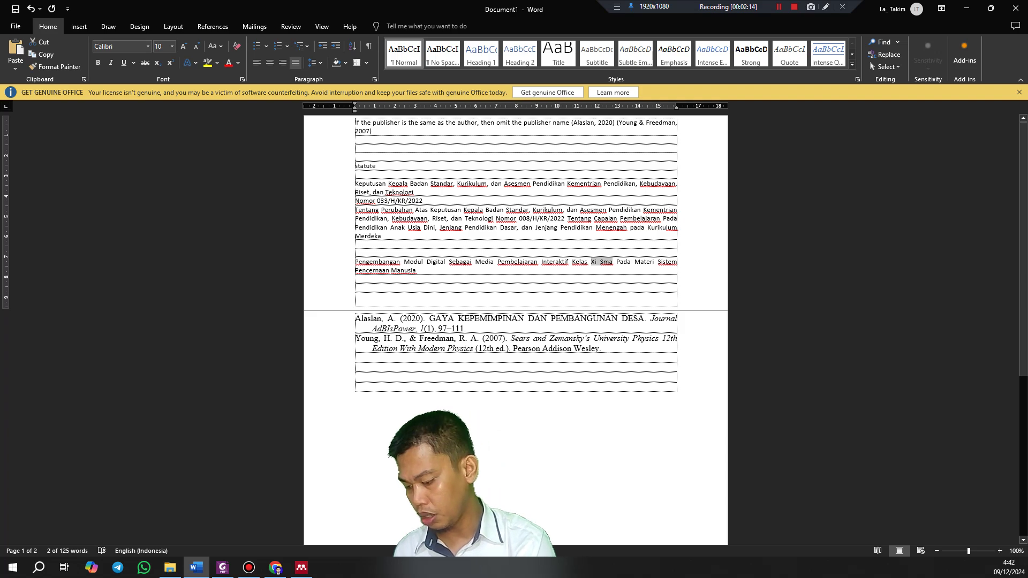
key("shift+F3")
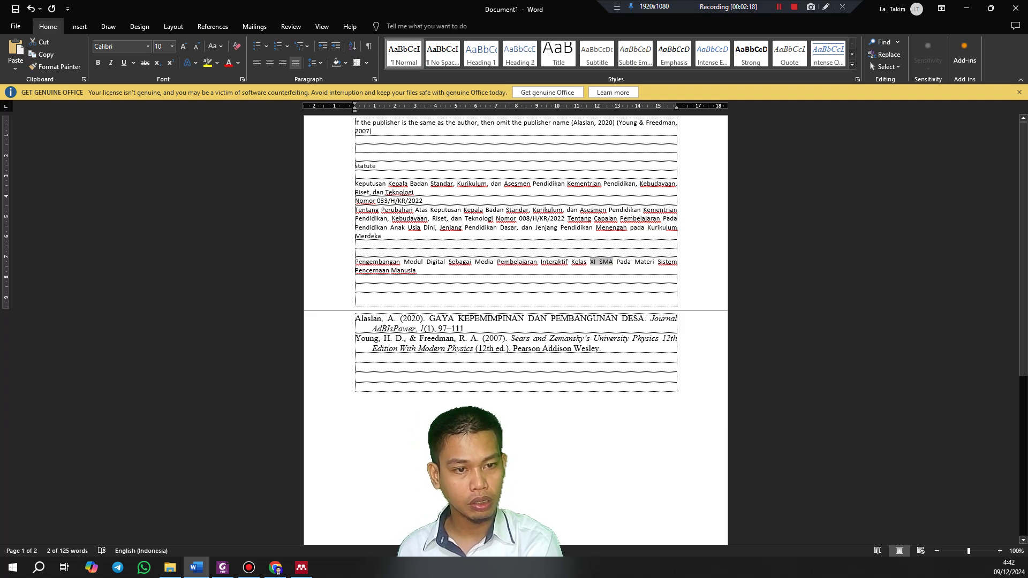
- Copy the recased title from Word and replace the thesis entry's title in Mendeley Desktop with it
left_click_drag(420, 271, 355, 262)
key("ctrl+c")
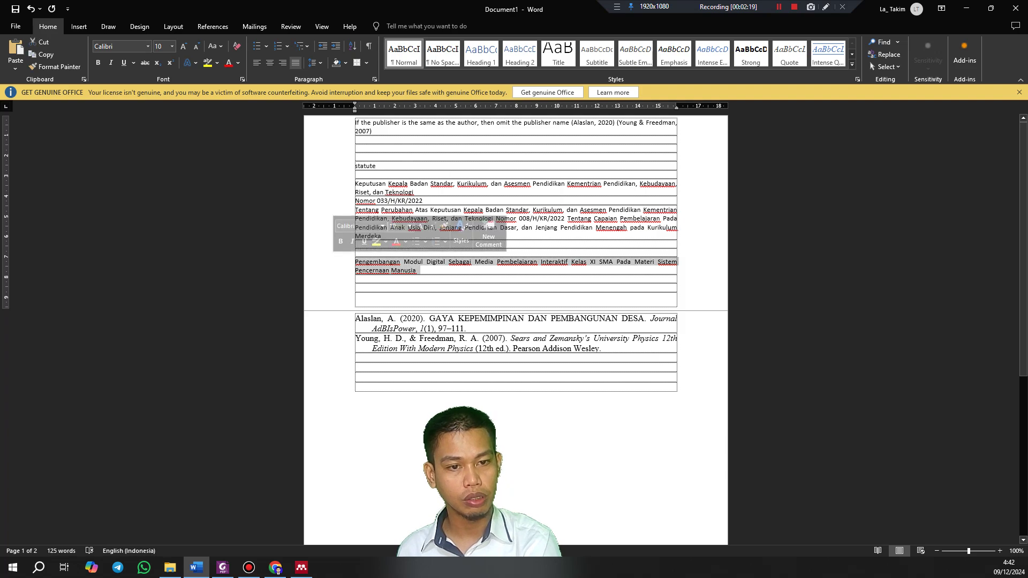
key("alt+Tab")
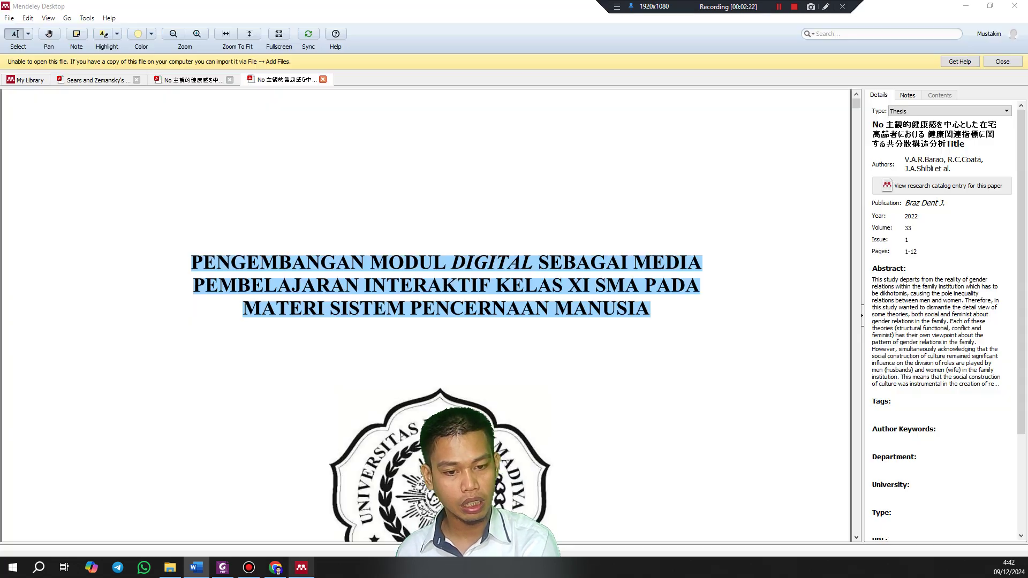
left_click(924, 143)
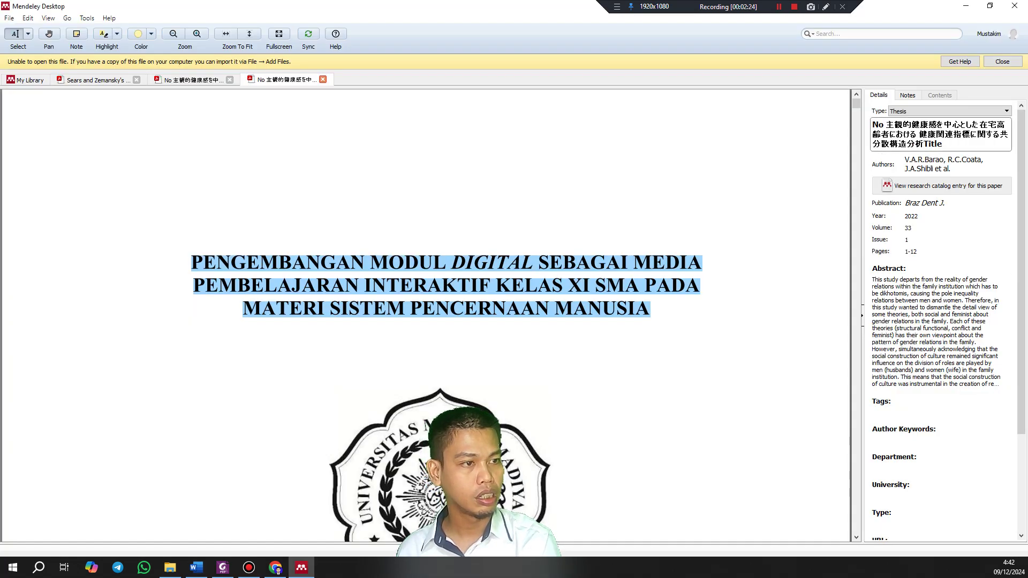
key("ctrl+a")
key("ctrl+v")
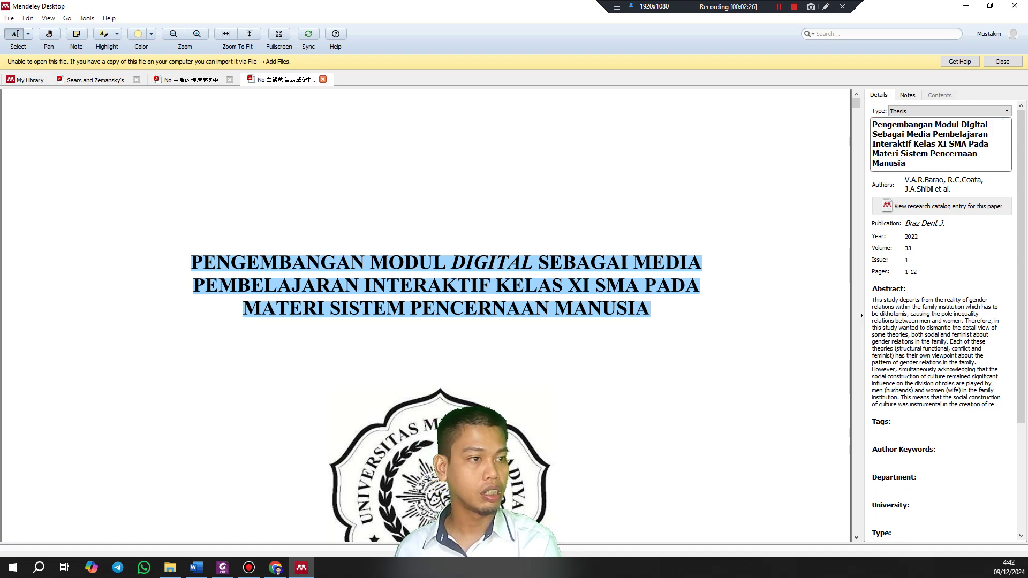
left_click(749, 161)
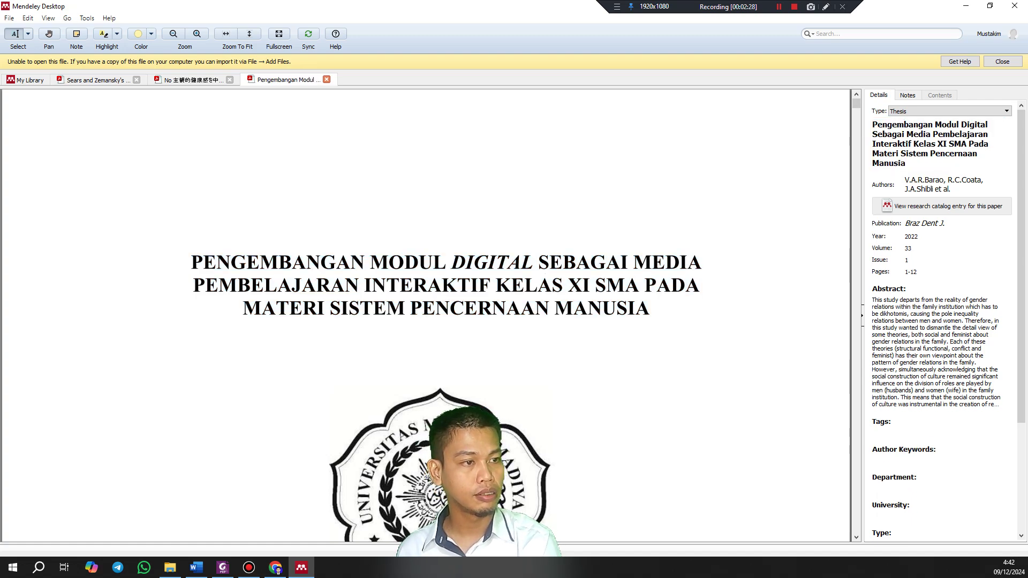
- Find the author's name and student number on the thesis cover page
scroll(447, 316, "down", 1)
scroll(446, 316, "down", 10)
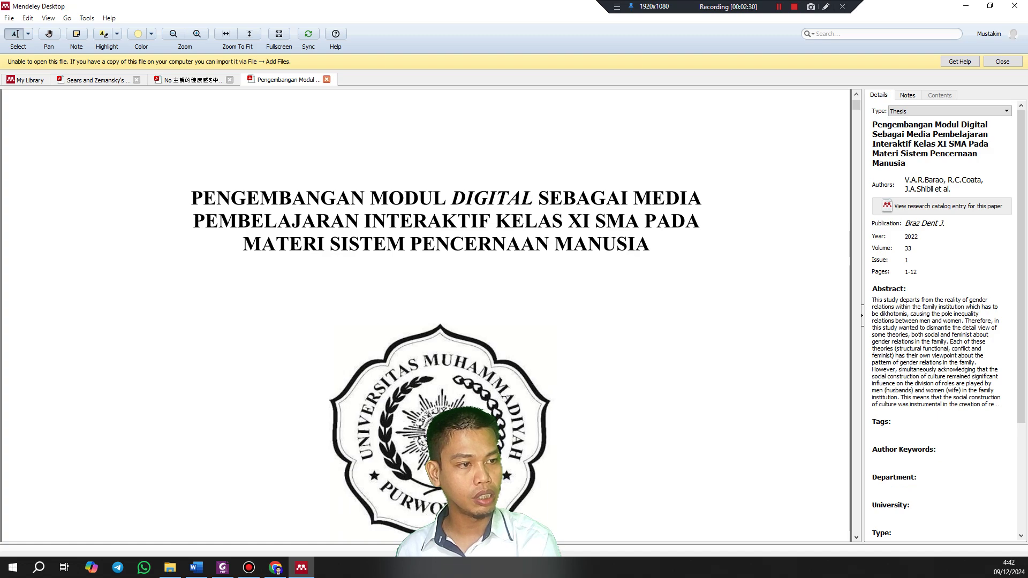
scroll(446, 316, "down", 3)
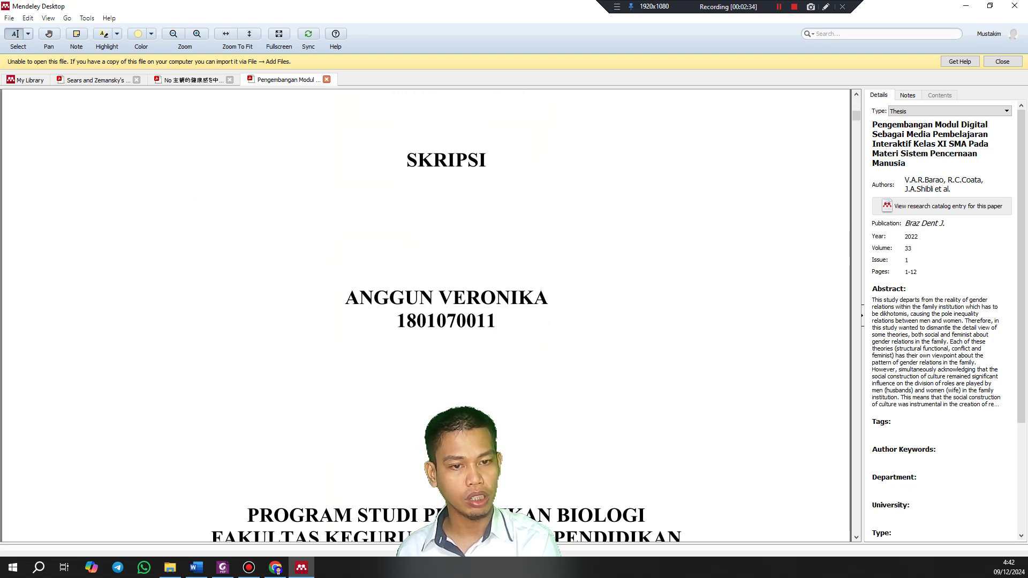
mouse_move(346, 297)
left_mouse_down()
mouse_move(512, 300)
mouse_move(498, 323)
left_mouse_up()
left_click(514, 328)
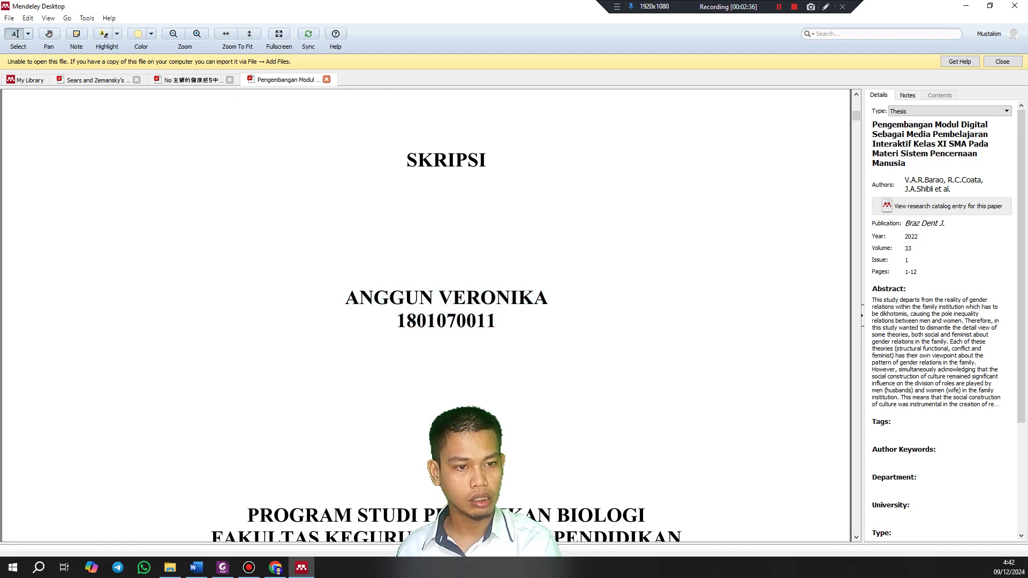
- Copy the author's full name from the thesis cover page and replace all the entry's listed authors with it
mouse_move(547, 297)
left_mouse_down()
mouse_move(346, 297)
mouse_move(353, 322)
mouse_move(360, 298)
mouse_move(346, 298)
left_mouse_up()
key("ctrl+c")
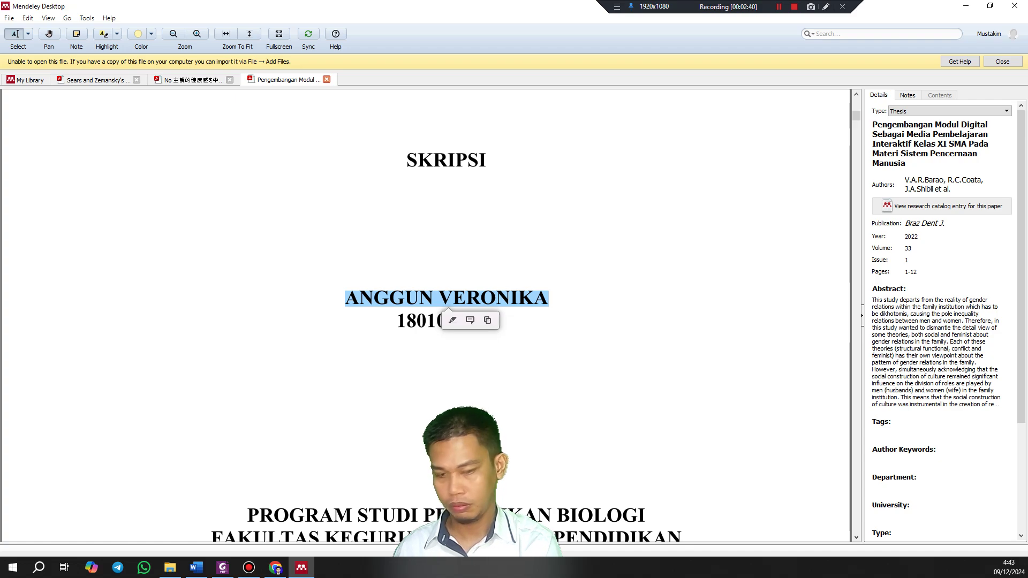
left_click(917, 188)
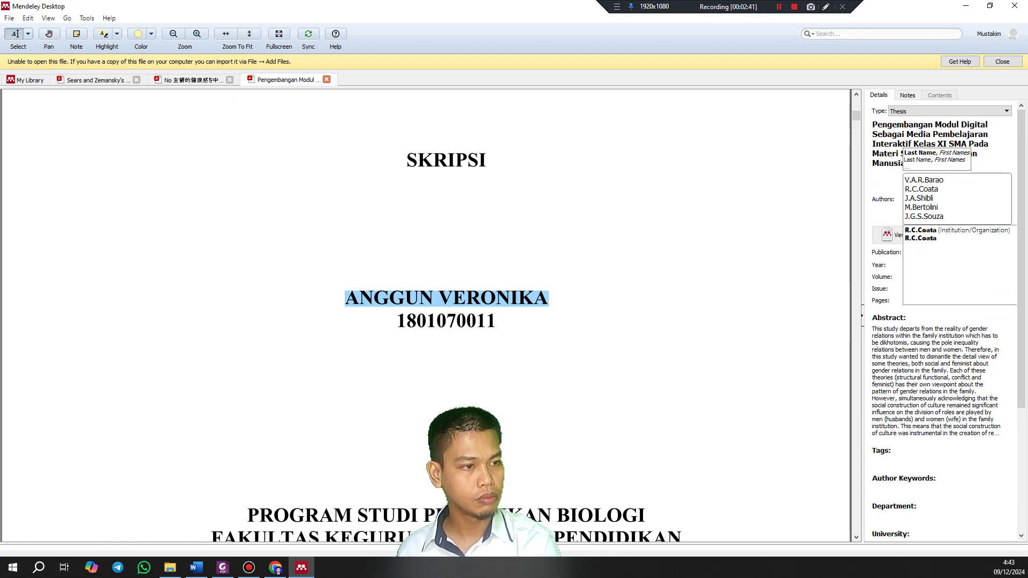
key("ctrl+a")
key("ctrl+v")
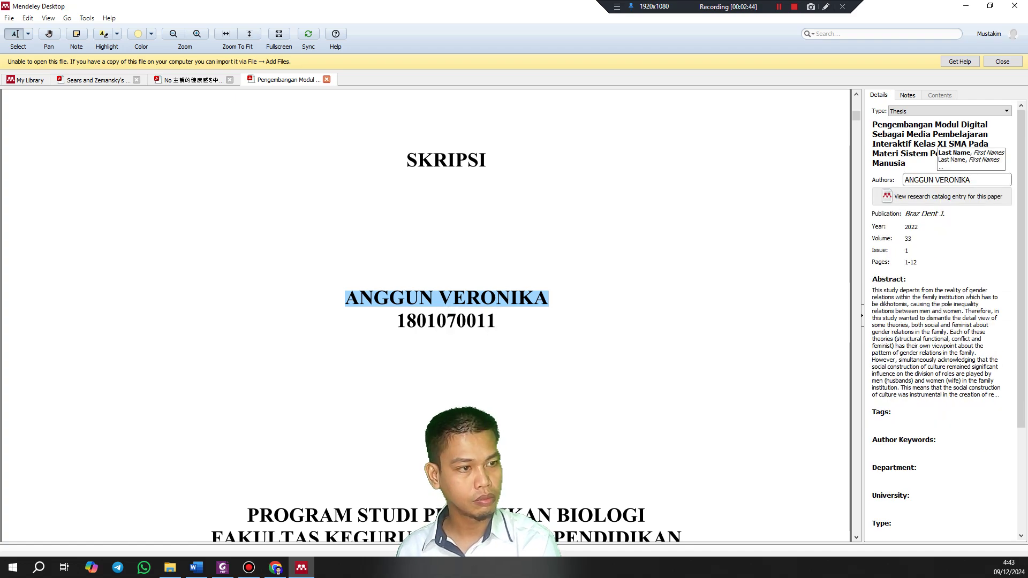
left_click(426, 316)
- Clear the journal name from the thesis entry's Publication field
scroll(426, 316, "down", 1)
scroll(446, 321, "down", 2)
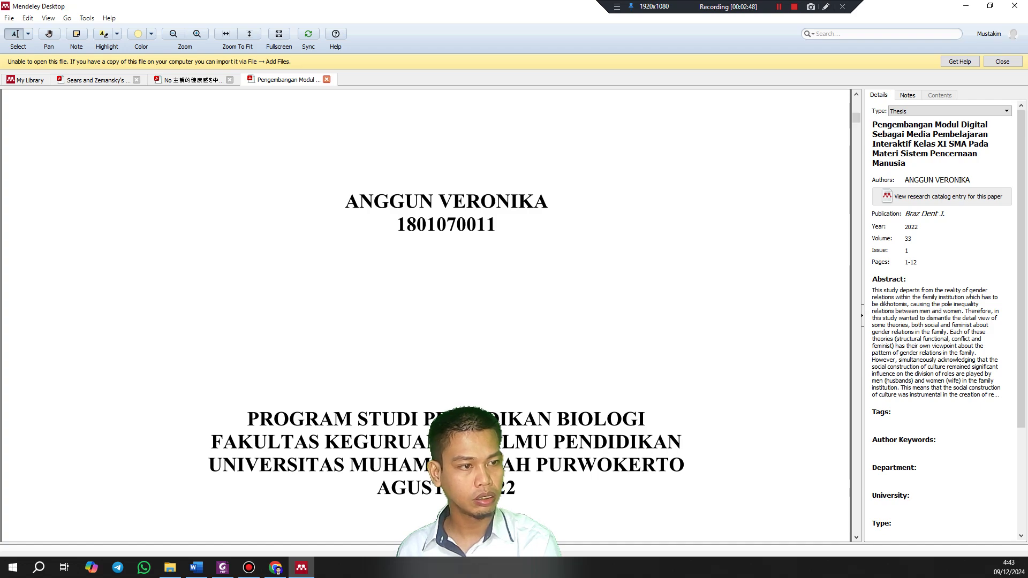
left_click(945, 214)
key("ctrl+a")
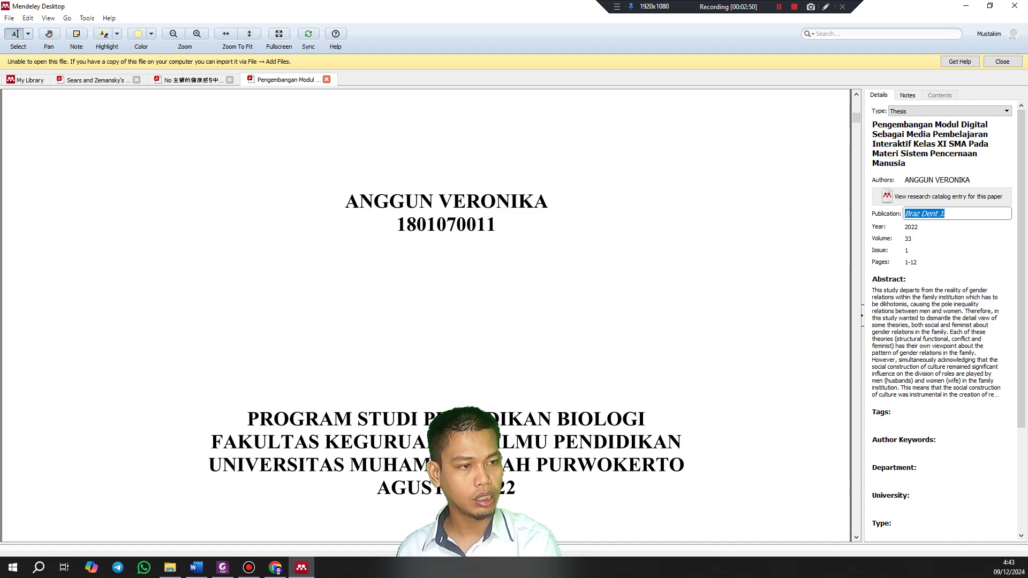
key("BackSpace")
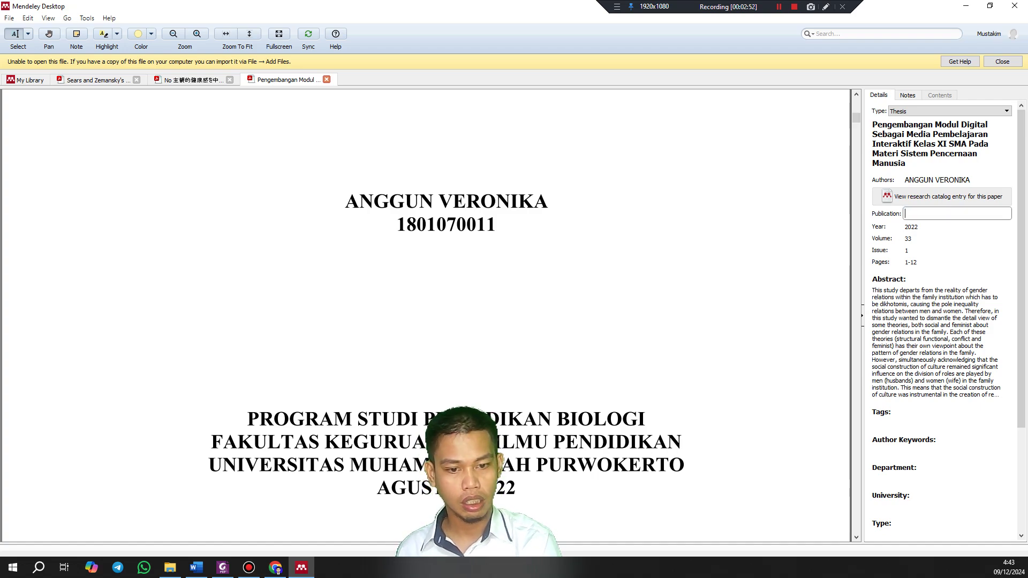
- Check the published thesis or dissertation format in the APA Style Guide PDF in Foxit PhantomPDF, and return to Mendeley Desktop
left_click(223, 567)
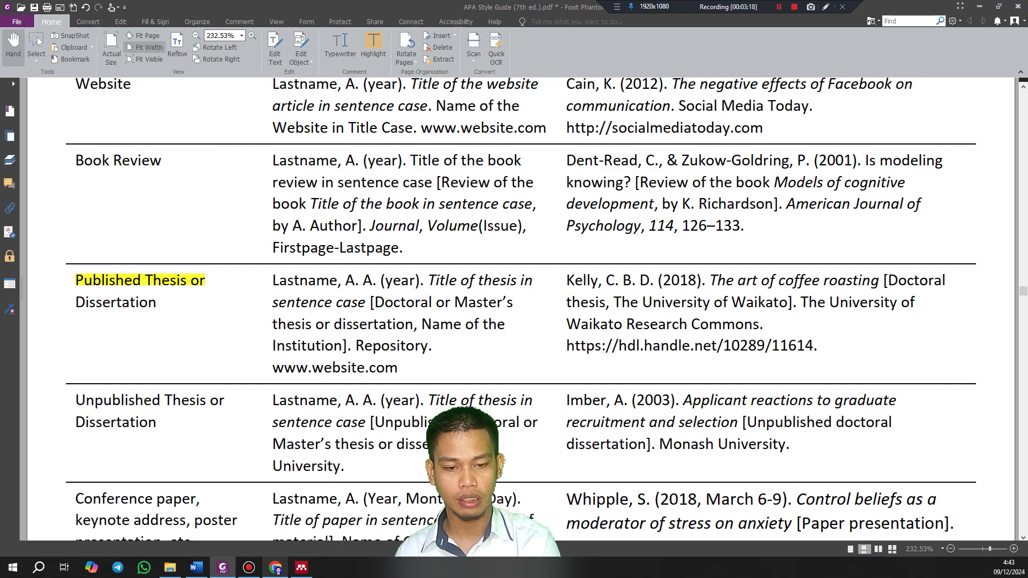
key("alt+Tab")
key("alt+Tab")
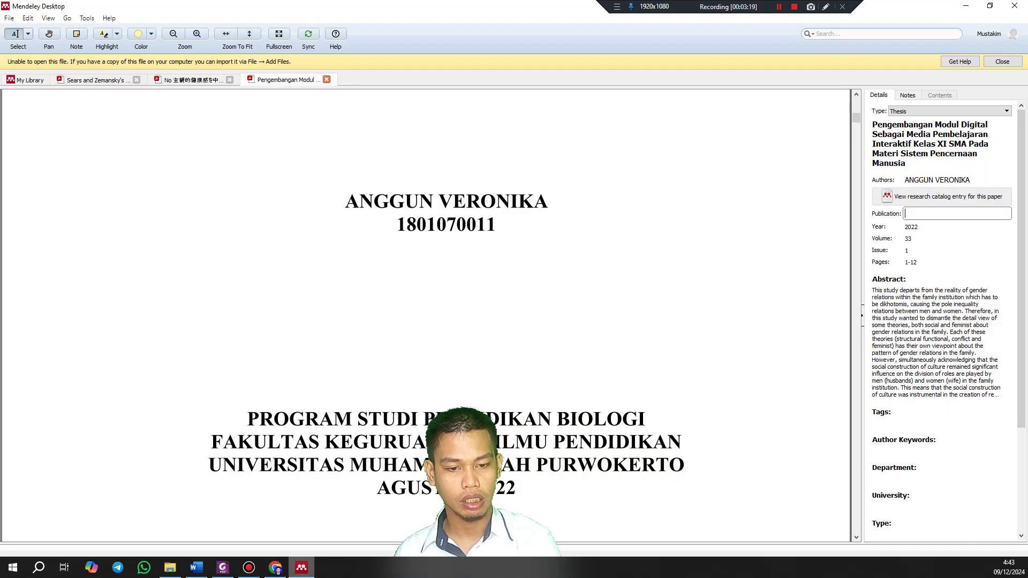
- Select the university name "UNIVERSITAS MUHAMMADIYAH PURWOKERTO" on the thesis cover page for the entry's University field
scroll(943, 321, "down", 3)
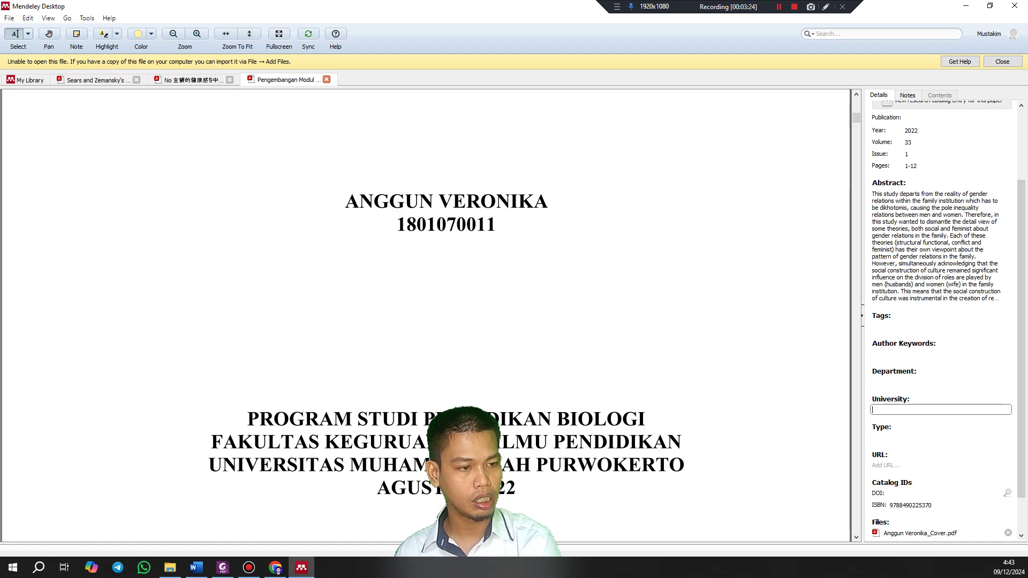
scroll(446, 311, "down", 2)
scroll(446, 311, "down", 1)
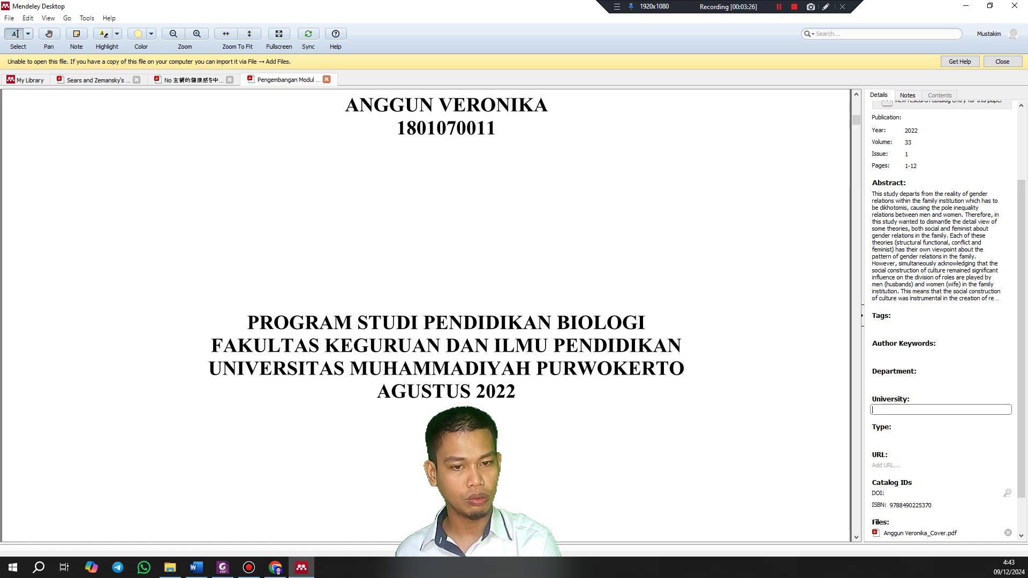
left_click_drag(247, 323, 535, 369)
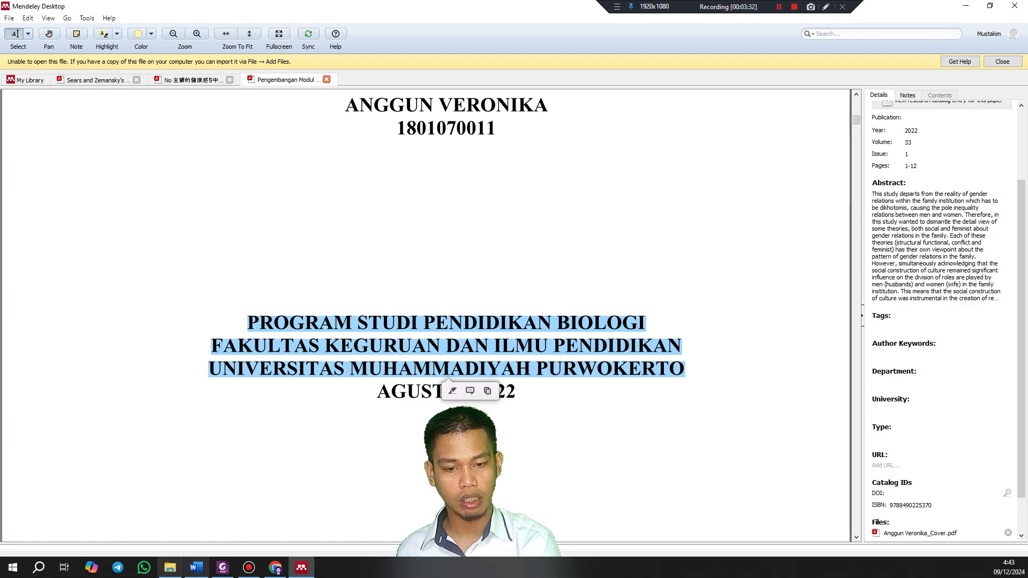
left_click_drag(209, 368, 685, 369)
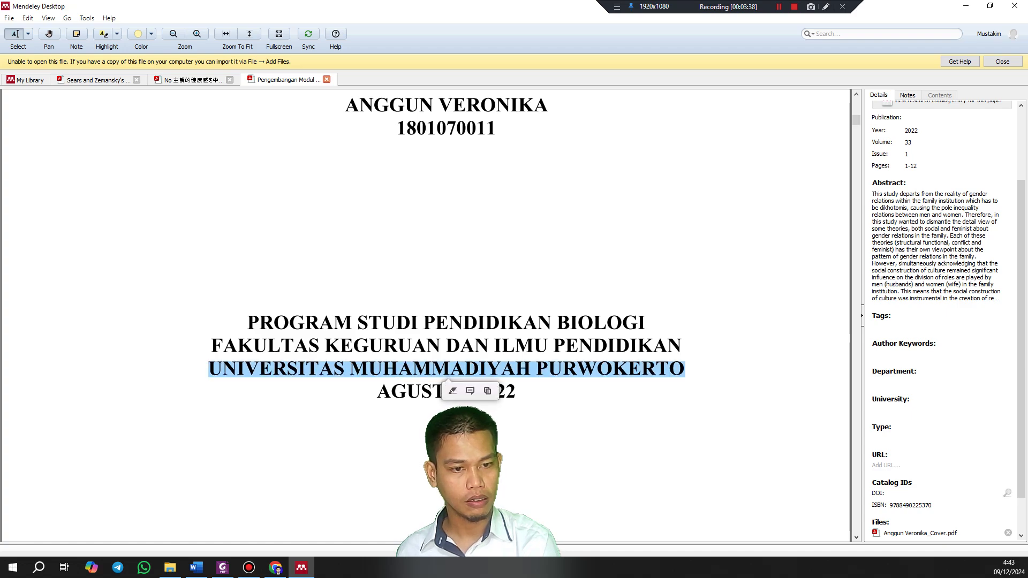